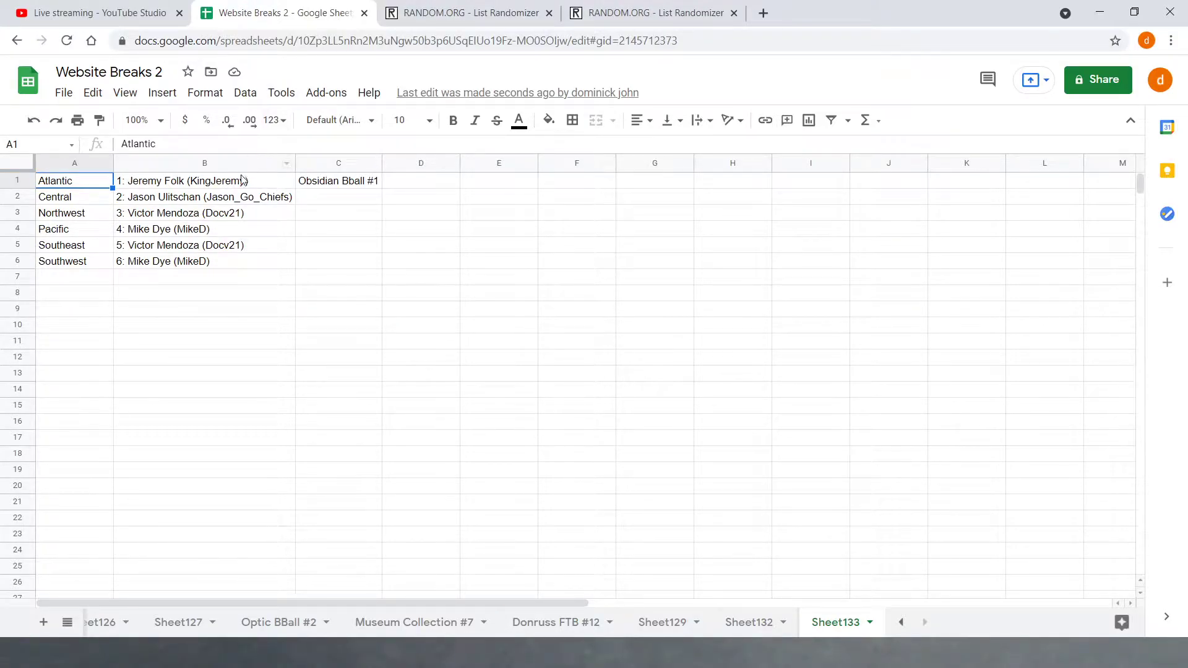
Copy the numbered participant list in B1:B6 into the item field of the first RANDOM.ORG List Randomizer page
left_click_drag(243, 181, 221, 269)
right_click(217, 255)
left_click(255, 141)
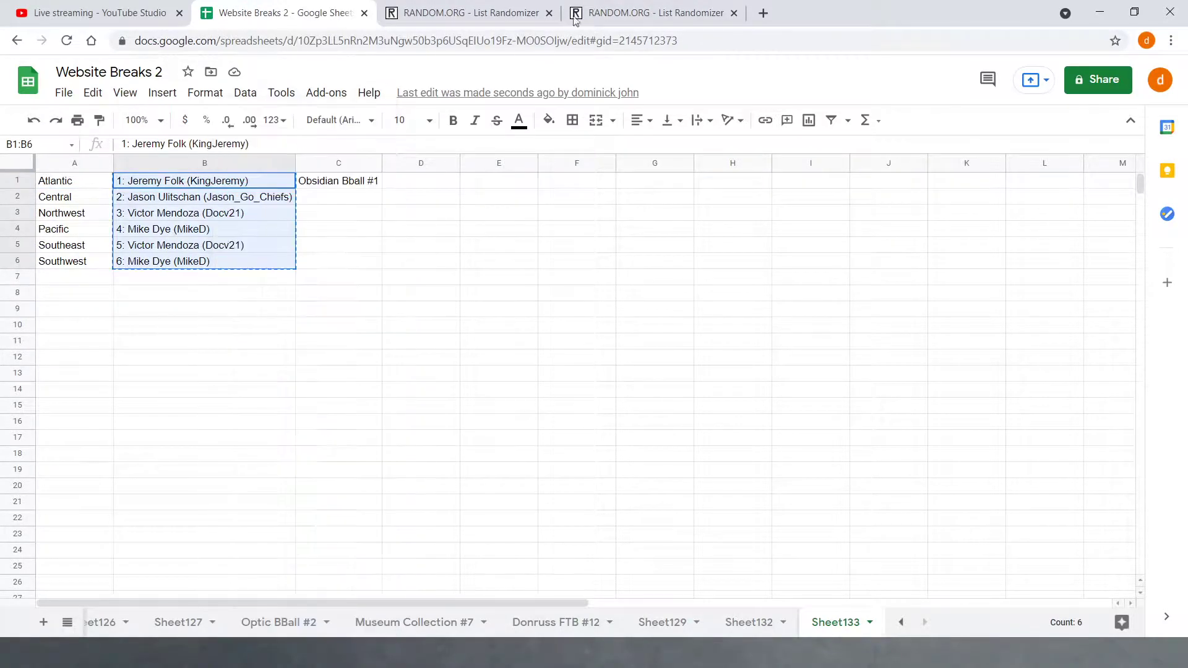
left_click(451, 13)
left_click(520, 402)
key("ctrl+v")
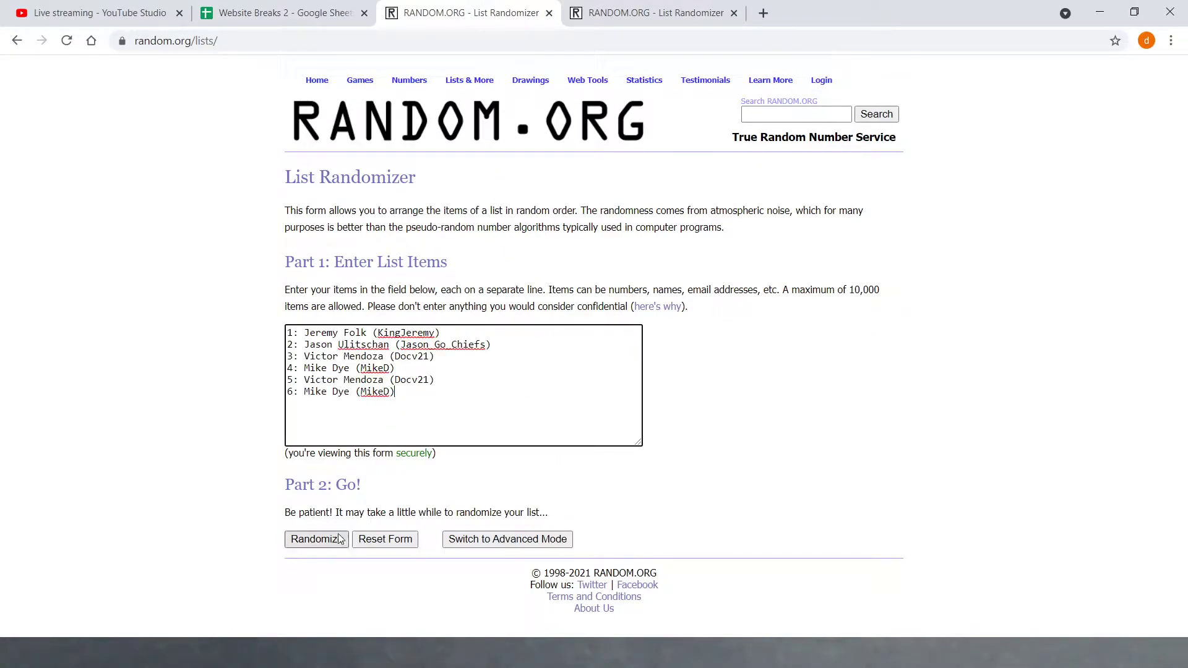
Randomize the participant list six times in total
left_click(317, 538)
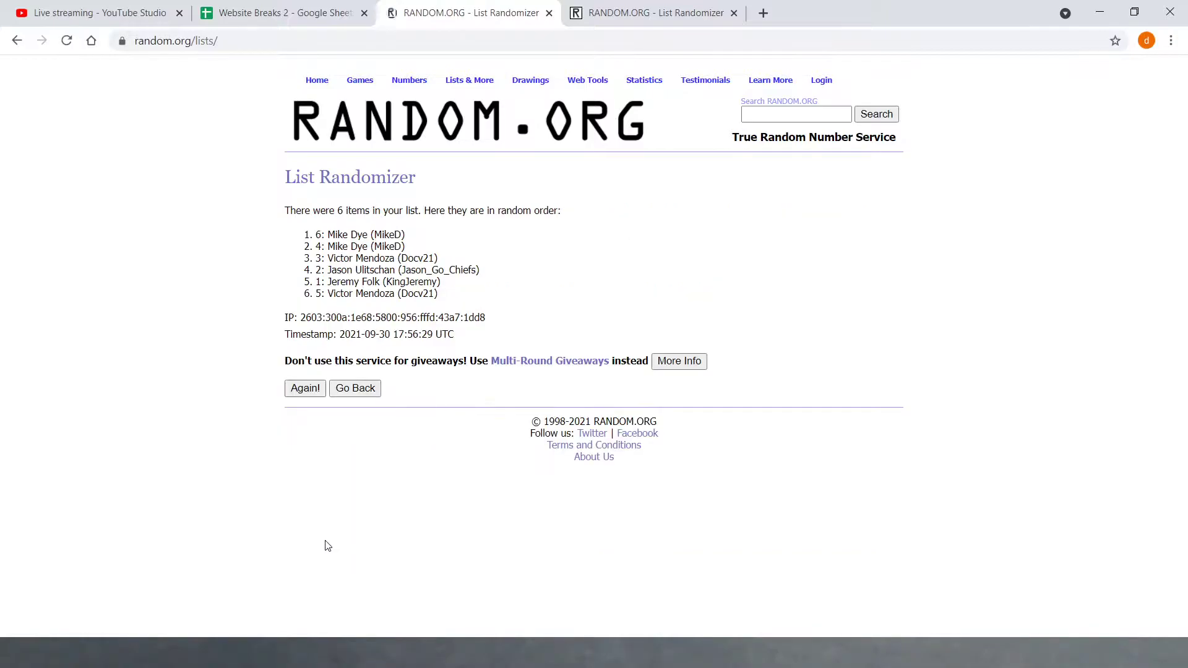
left_click(307, 391)
left_click(310, 415)
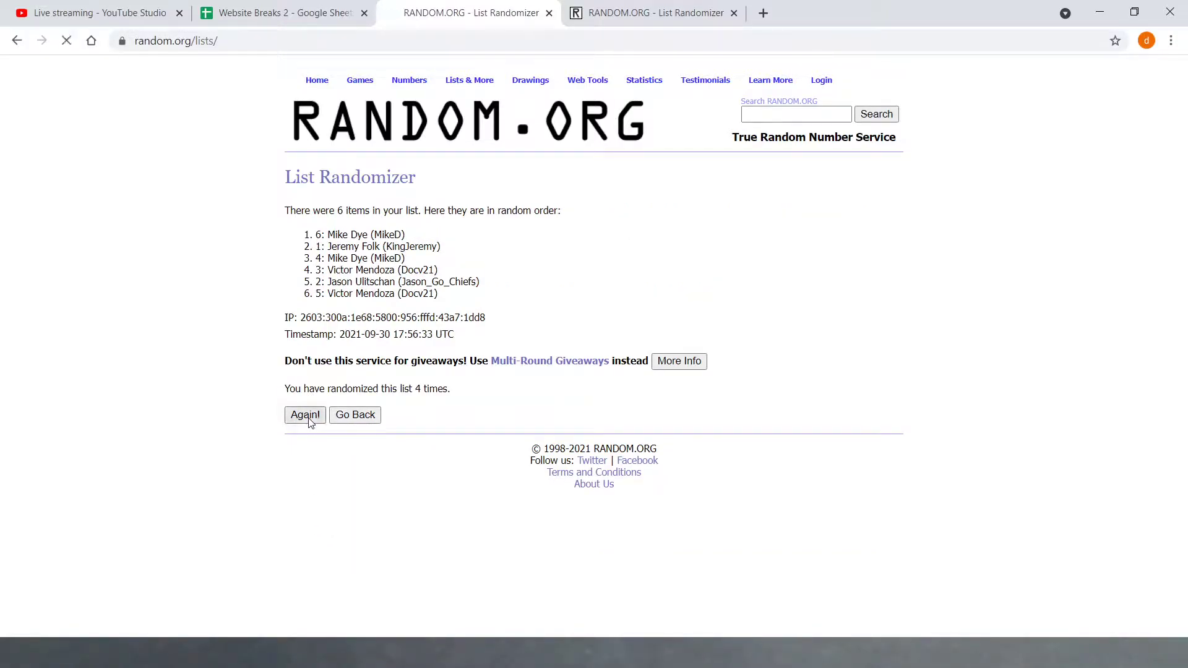
left_click(305, 416)
left_click(309, 419)
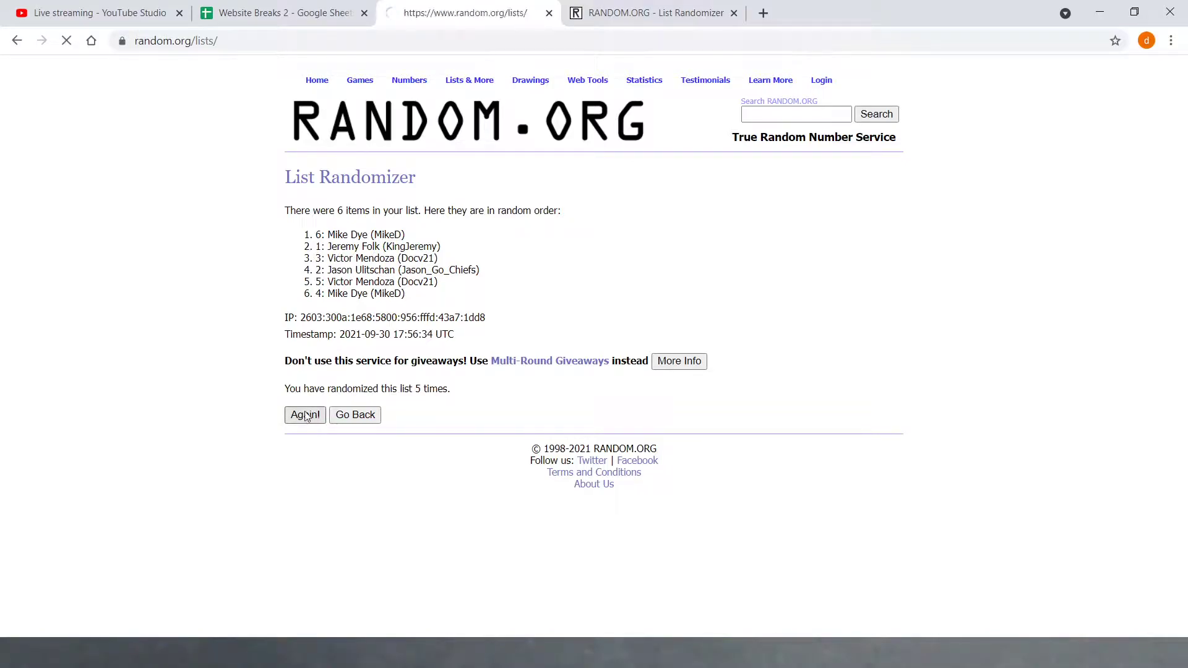
Copy the shuffled participant list and paste it over B1:B6 in the Website Breaks 2 spreadsheet
left_click_drag(317, 237, 465, 293)
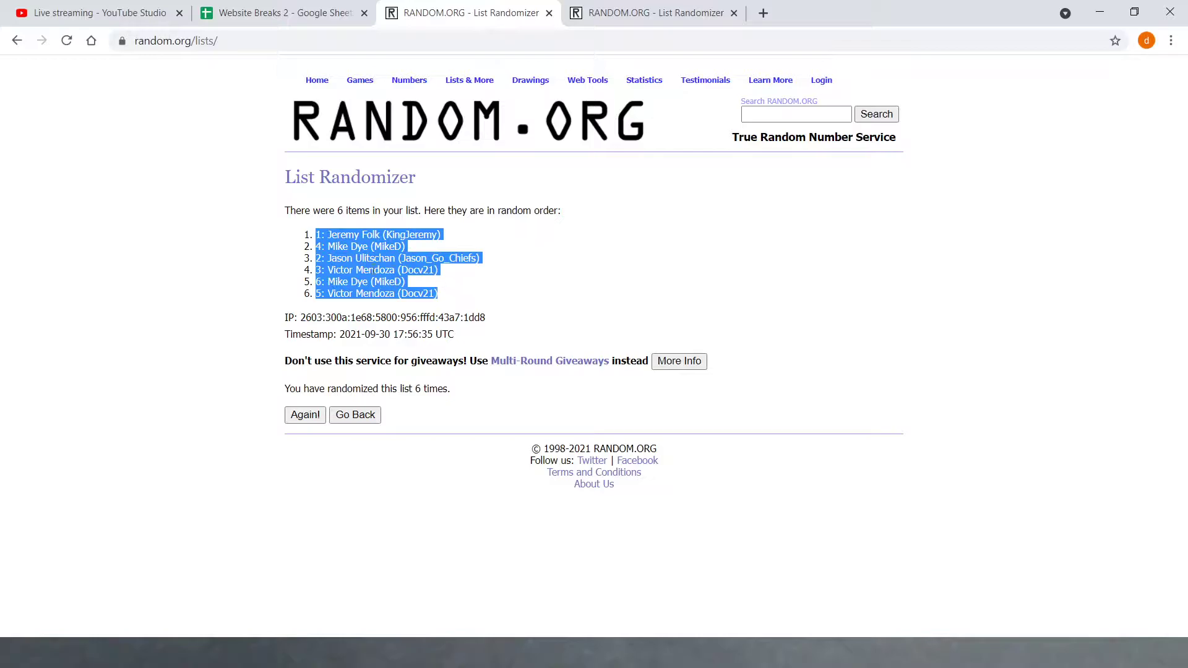
left_click(280, 11)
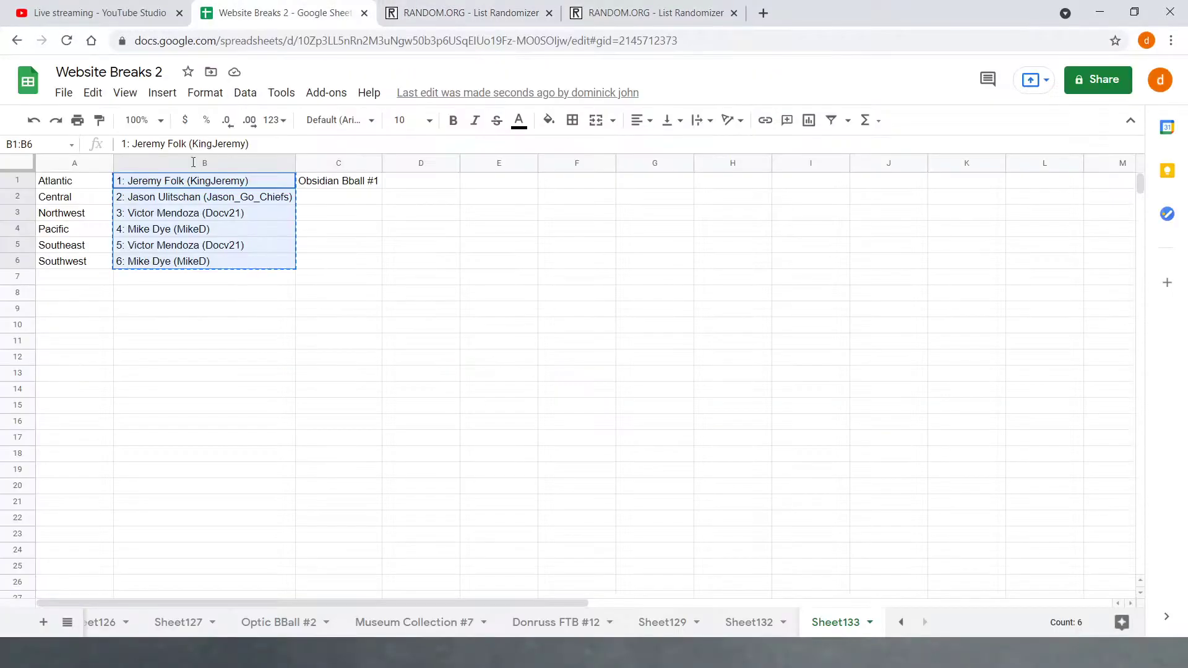
right_click(176, 188)
left_click(220, 166)
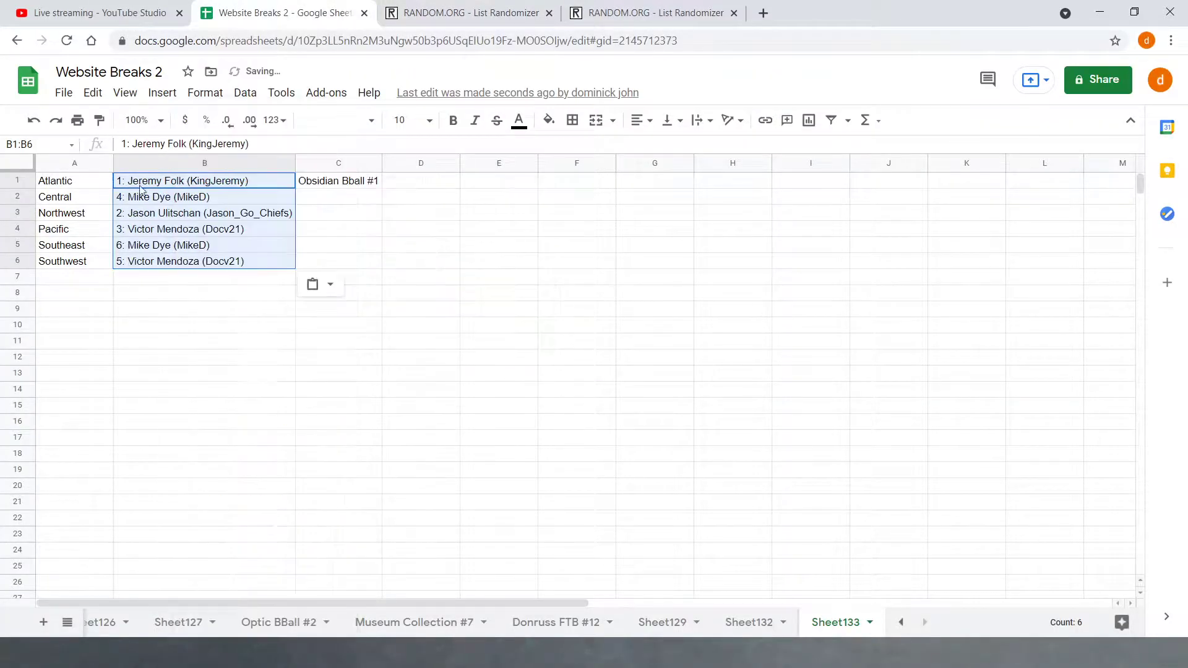
Copy the division names in A1:A6 into the item field of the second RANDOM.ORG List Randomizer page
left_click_drag(82, 185, 93, 261)
right_click(92, 261)
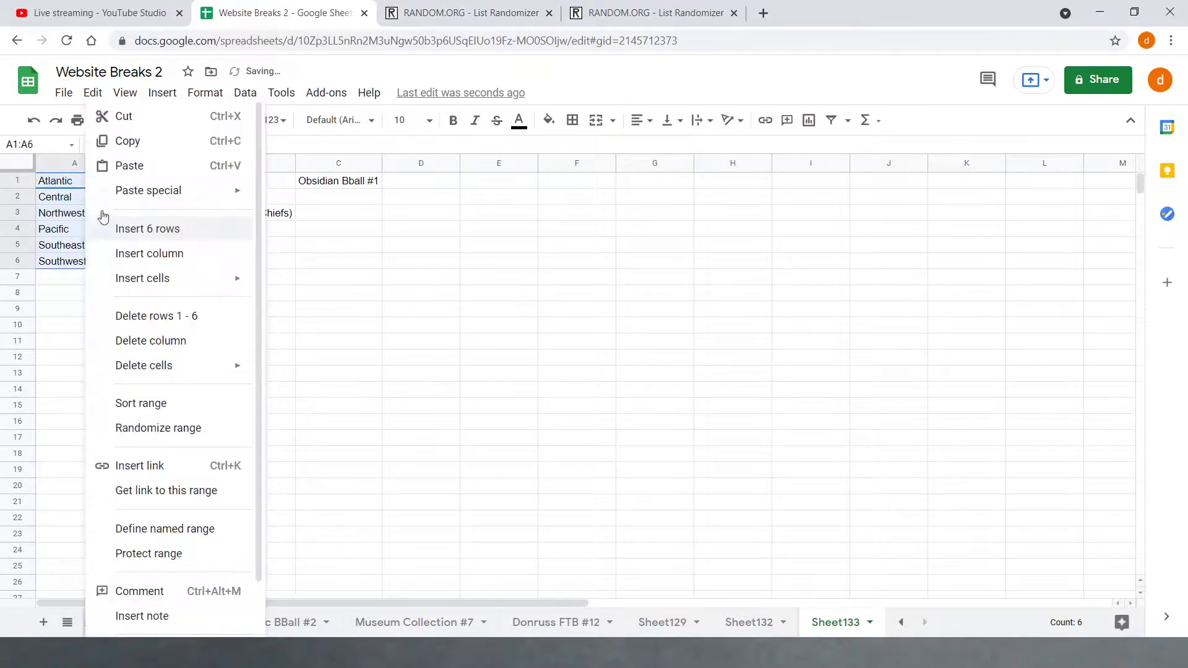
left_click(138, 146)
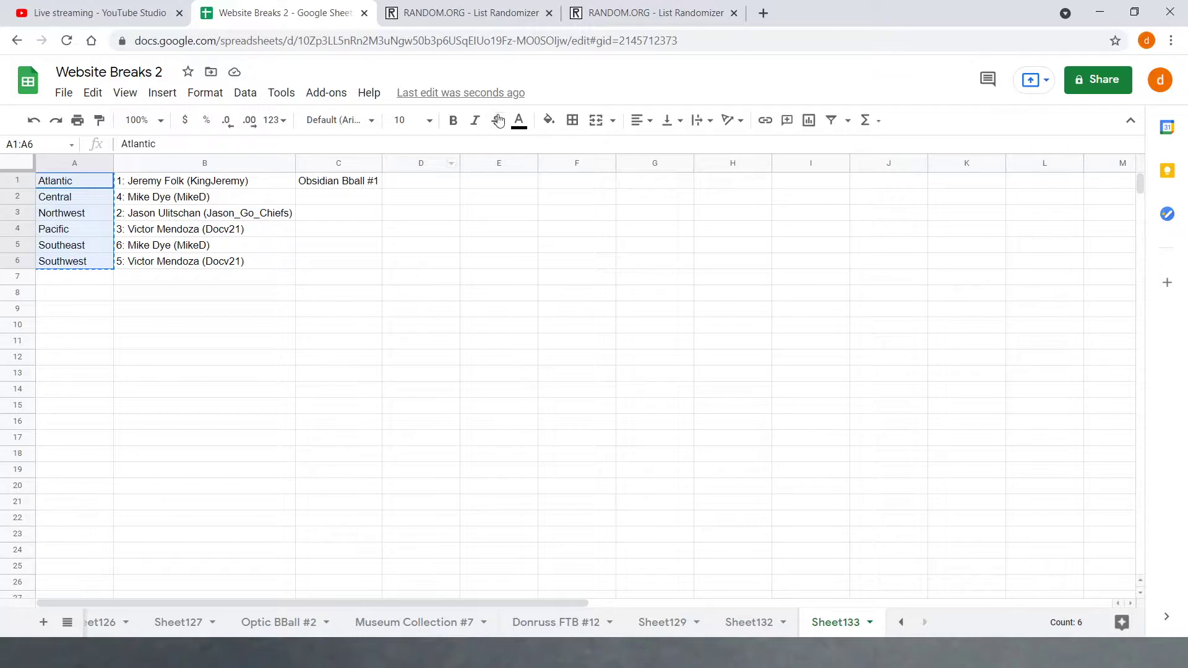
left_click(616, 13)
left_click(455, 355)
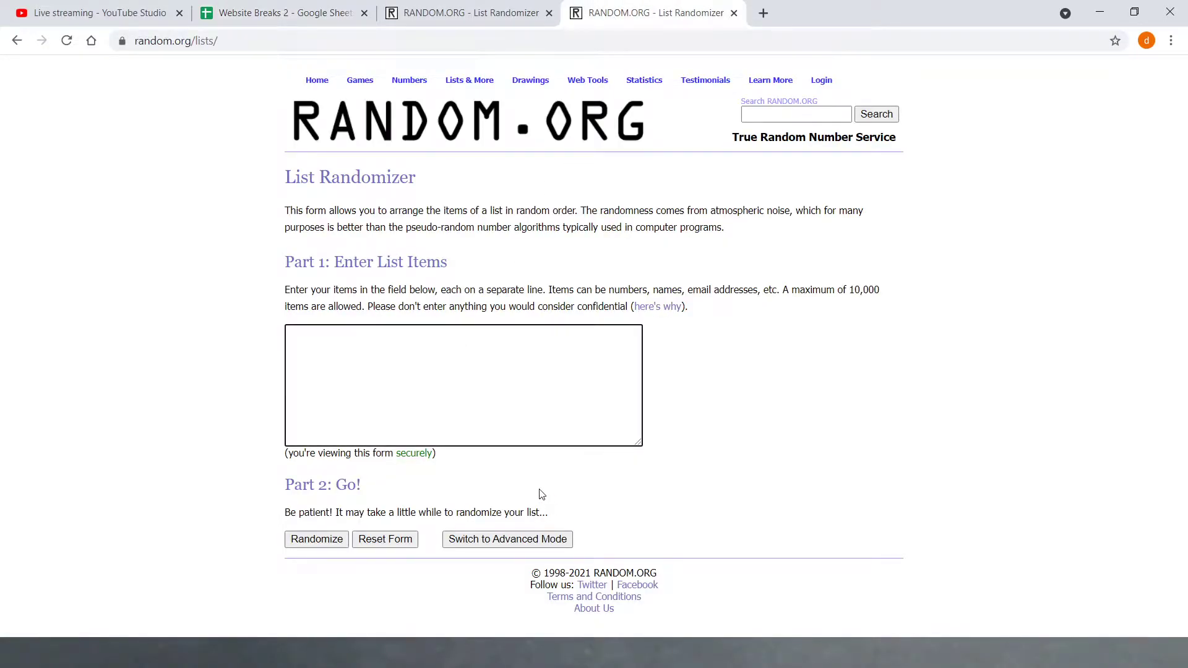
key("ctrl+v")
Randomize the list of divisions six times in total
left_click(336, 536)
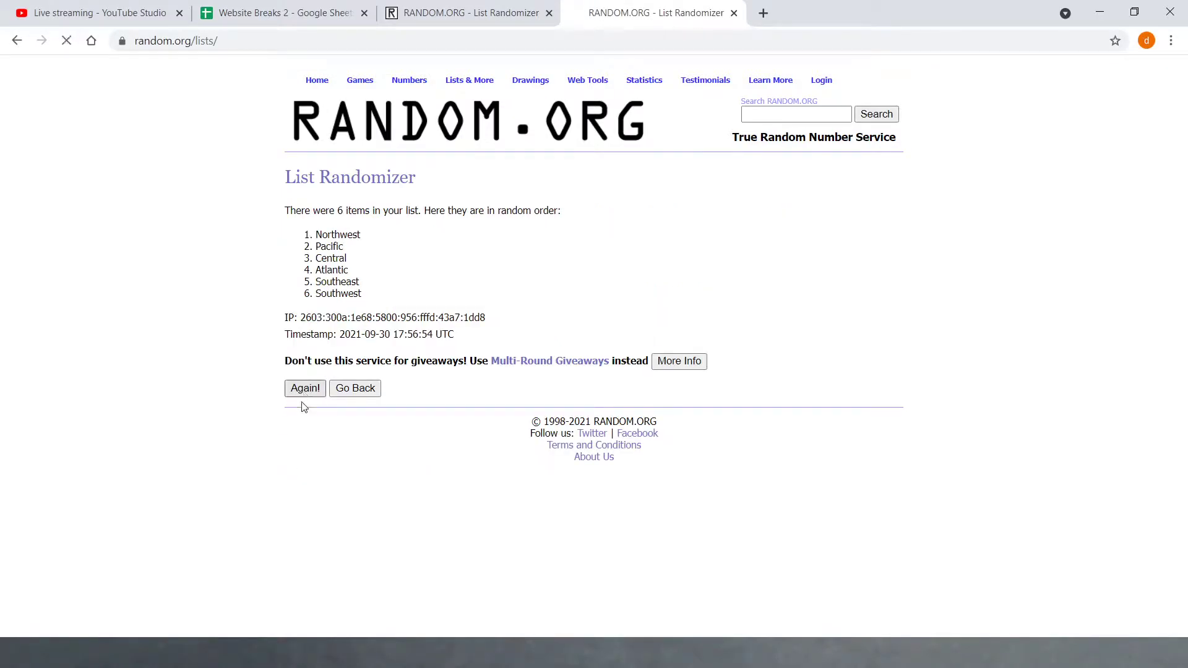
left_click(305, 390)
left_click(310, 414)
left_click(311, 416)
left_click(311, 415)
left_click(312, 415)
Copy the shuffled divisions and paste them over A1:A6 in the Website Breaks 2 spreadsheet
left_click_drag(315, 233, 377, 294)
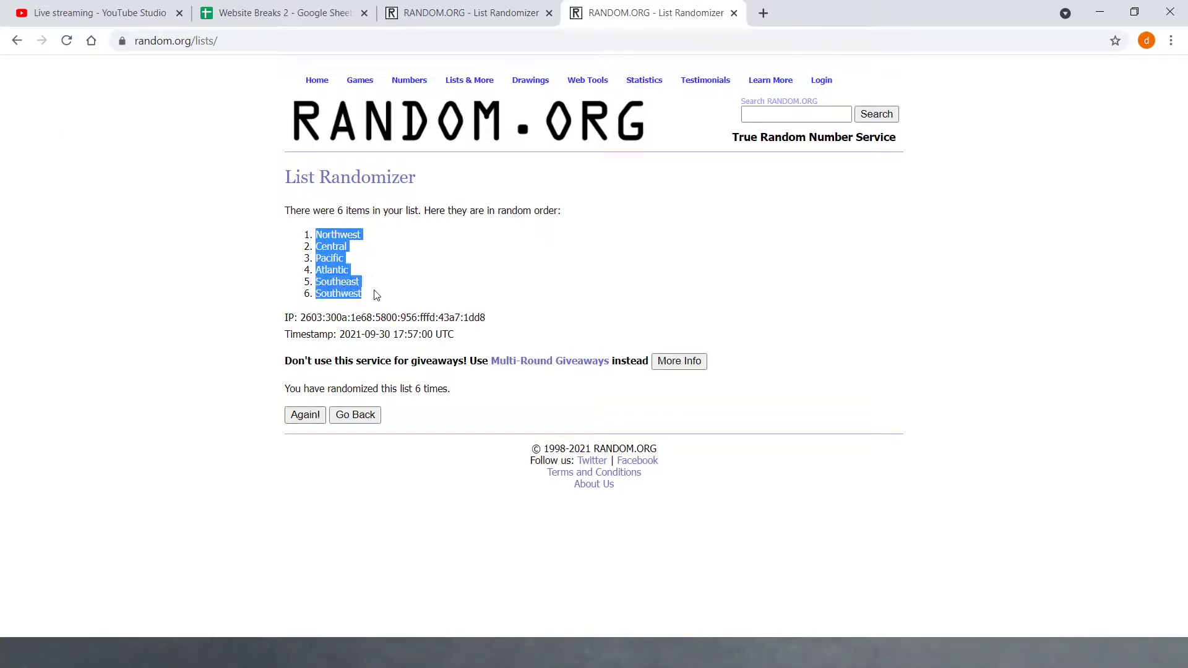
left_click(441, 7)
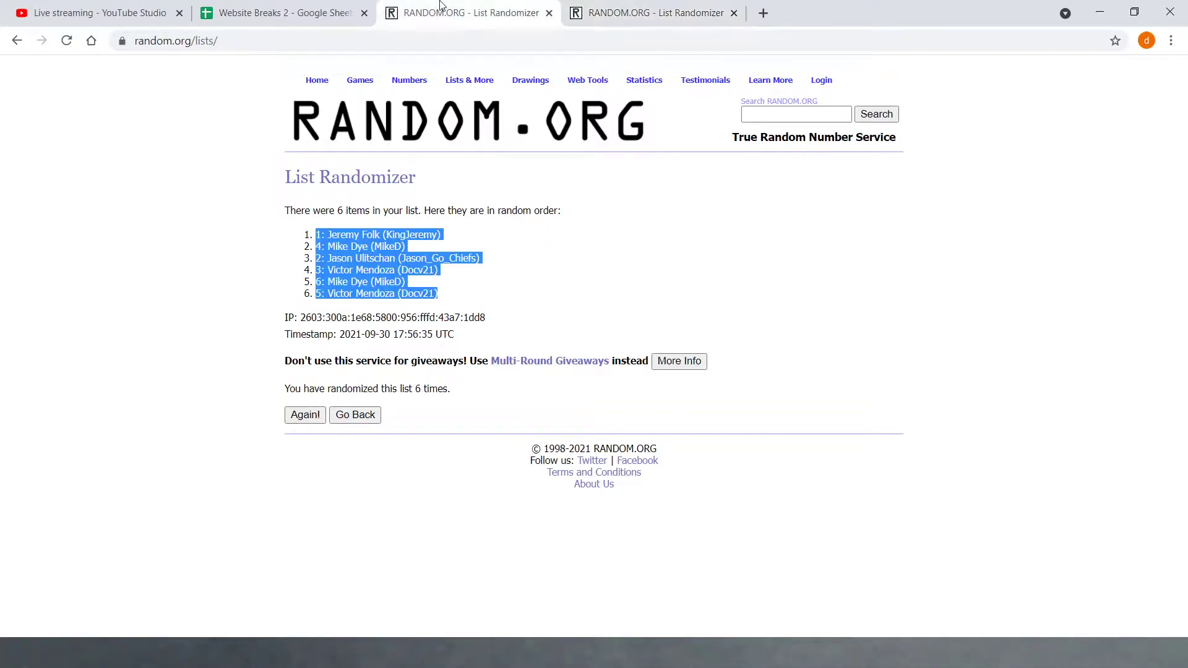
left_click(99, 12)
left_click(303, 17)
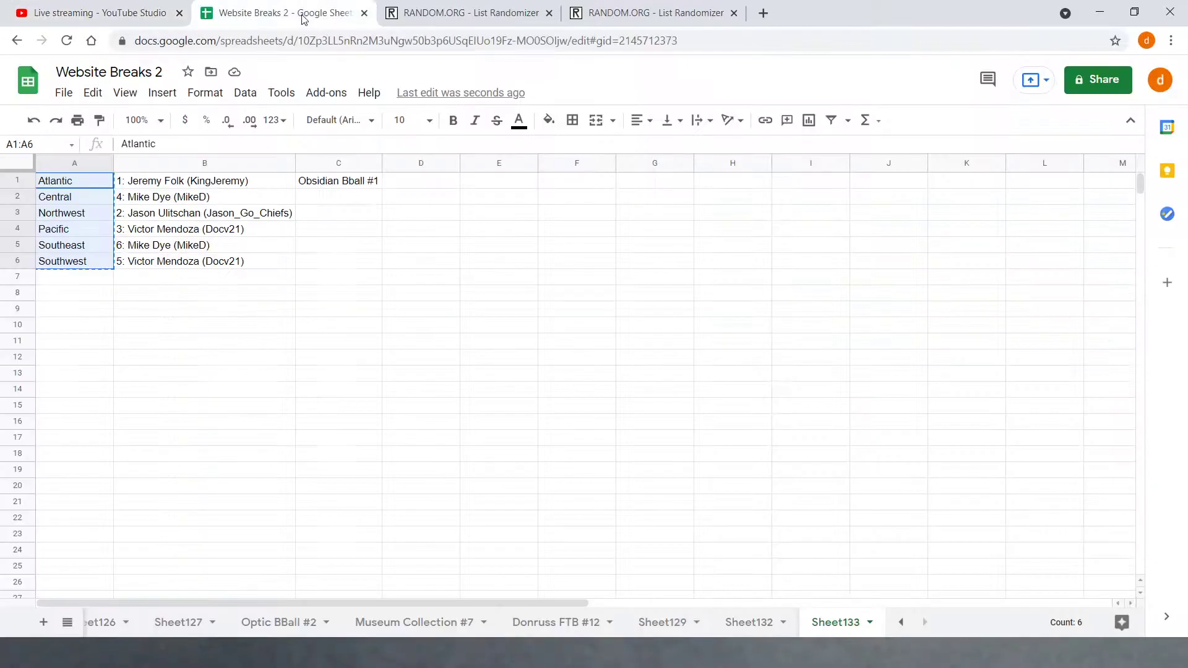
right_click(56, 182)
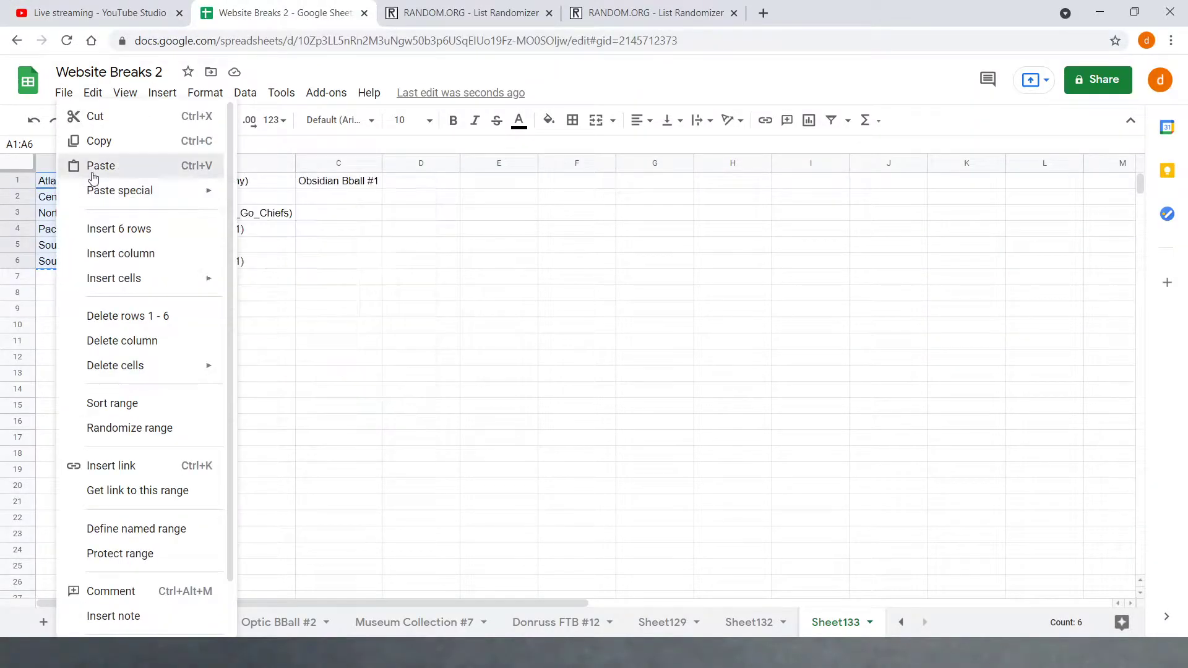
left_click(93, 178)
Sort the sheet A to Z by the participant column B and deselect the column
right_click(169, 164)
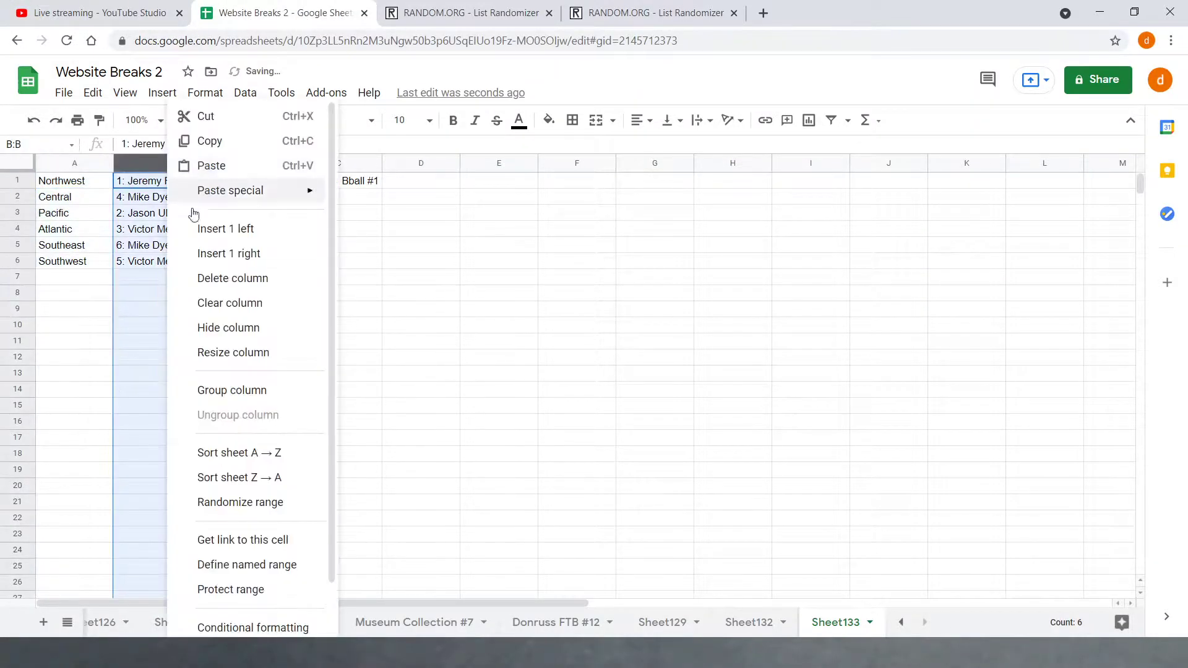
left_click(247, 452)
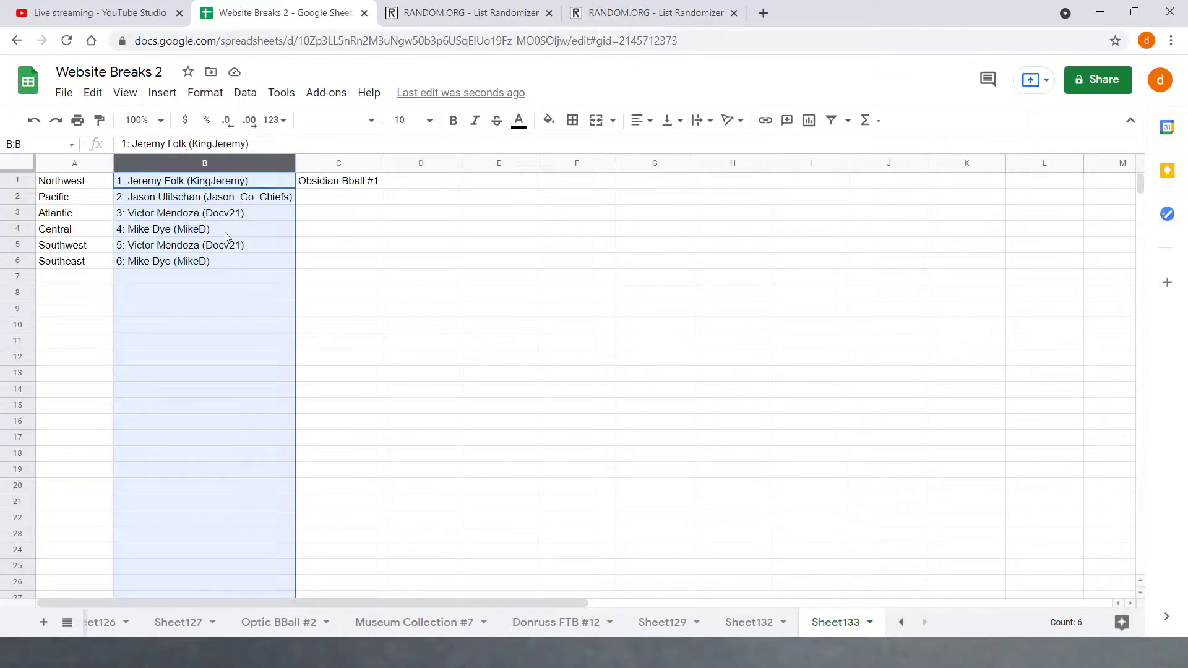
left_click(304, 250)
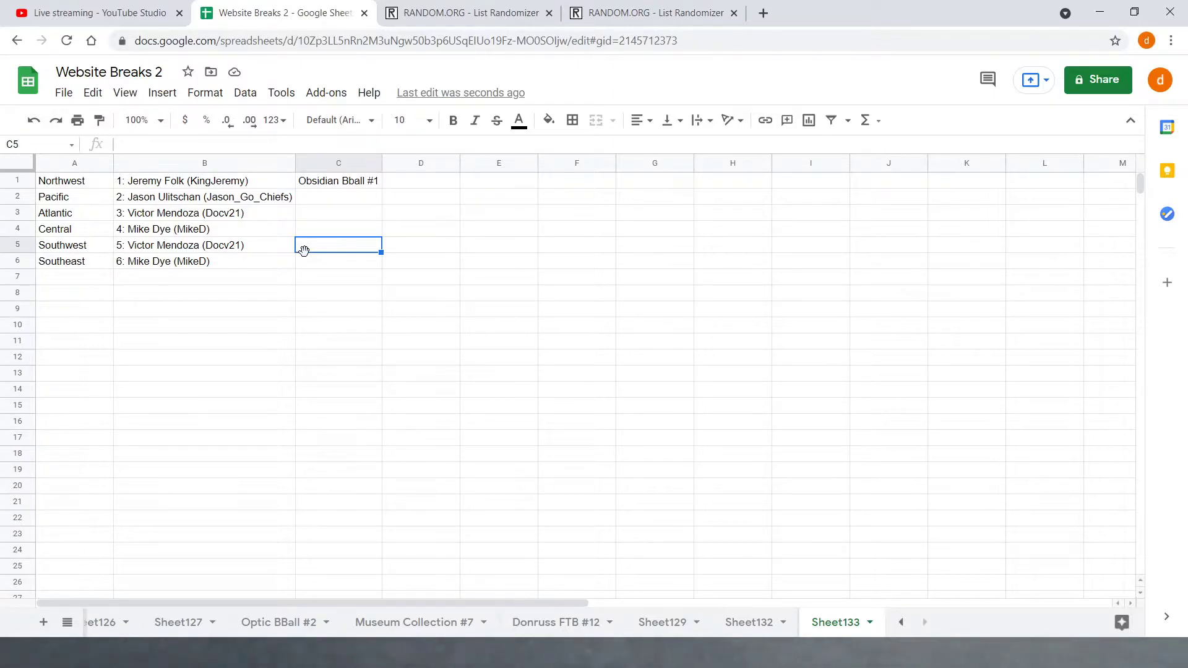
left_click(419, 228)
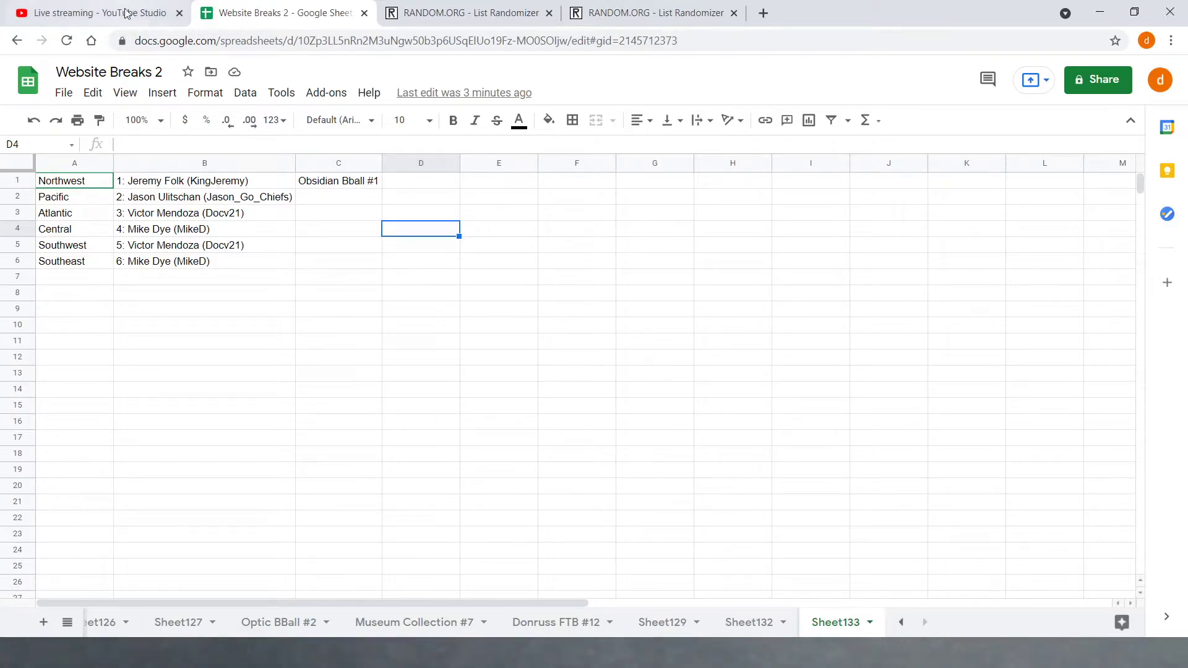
Follow the Slabstat link in the YouTube live stream chat and open the 2020/21 Obsidian Basketball 1 Hobby Box Random Divisions Break #1 listing
left_click(52, 7)
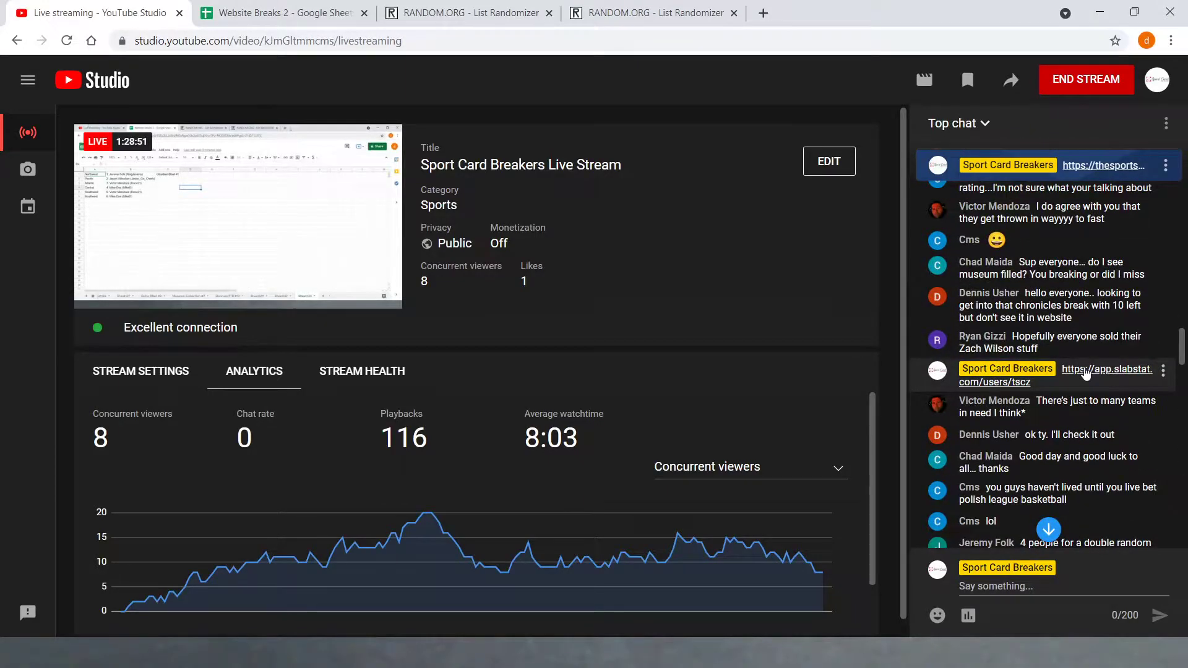
left_click(1089, 379)
left_click(235, 12)
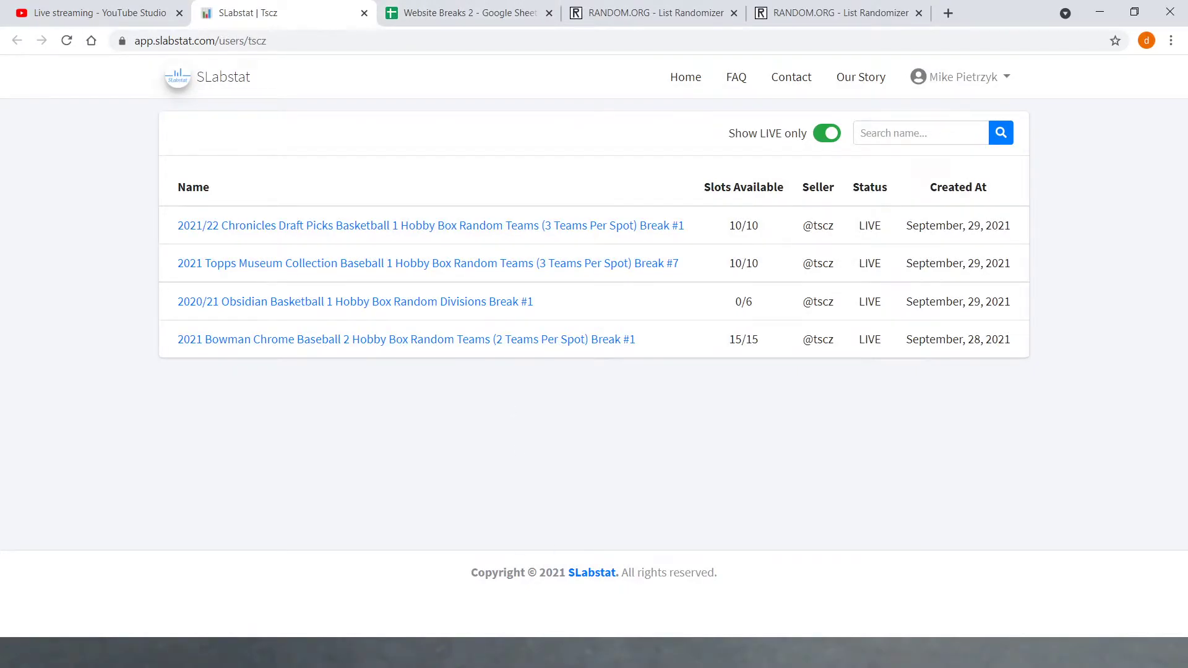
left_click(479, 305)
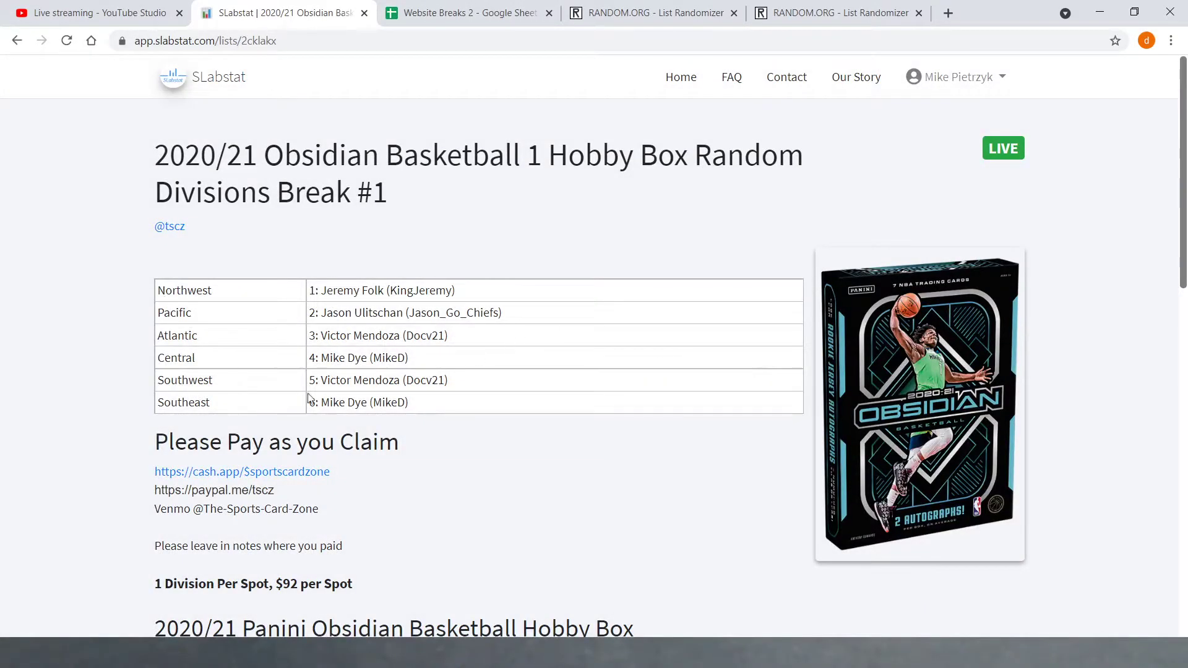